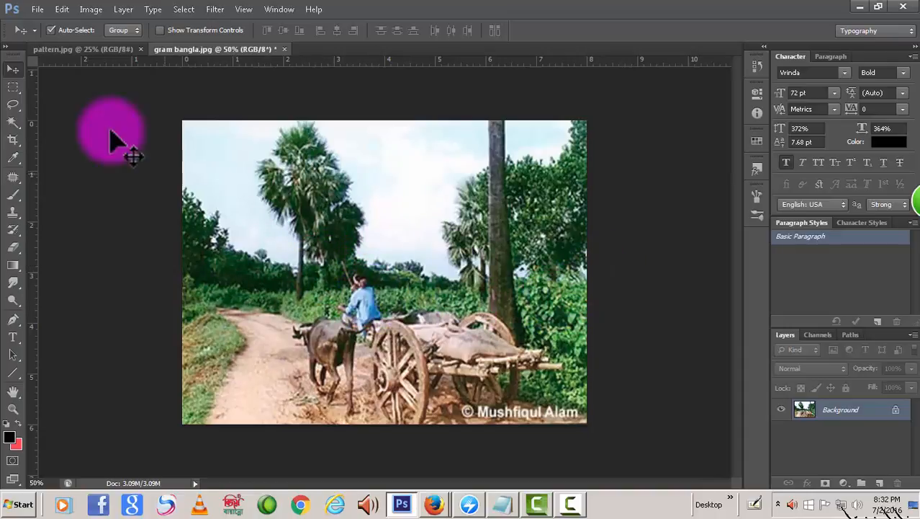
click(72, 49)
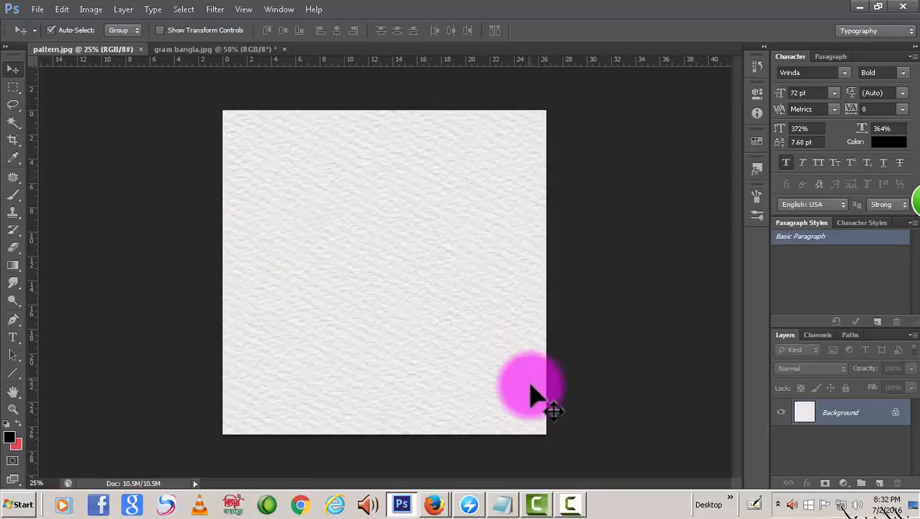
click(59, 9)
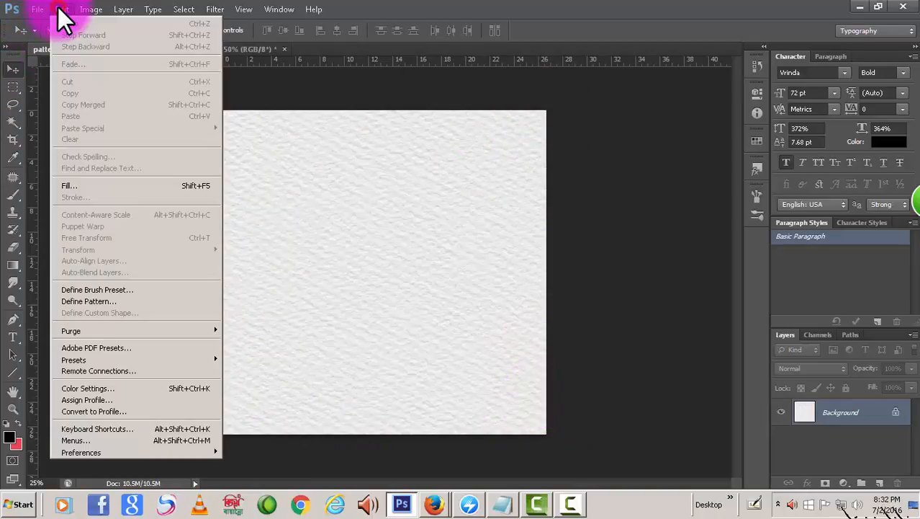
click(69, 301)
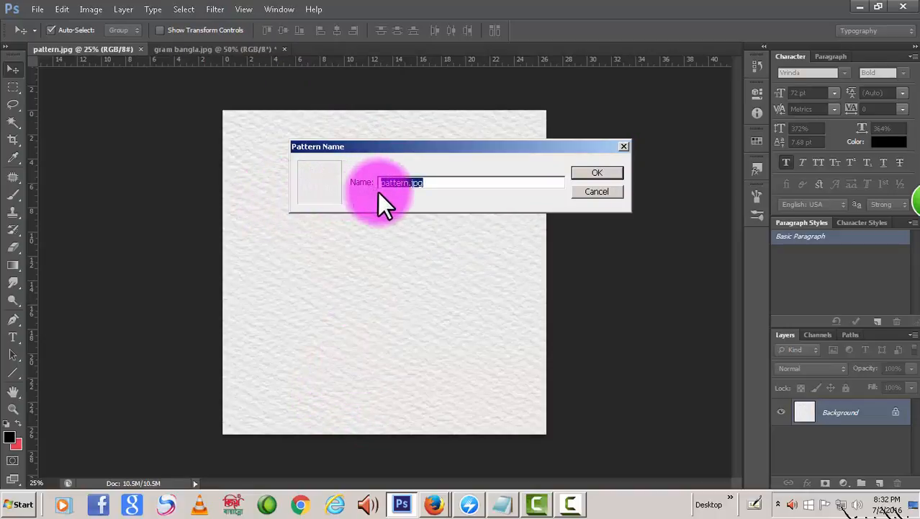
click(602, 192)
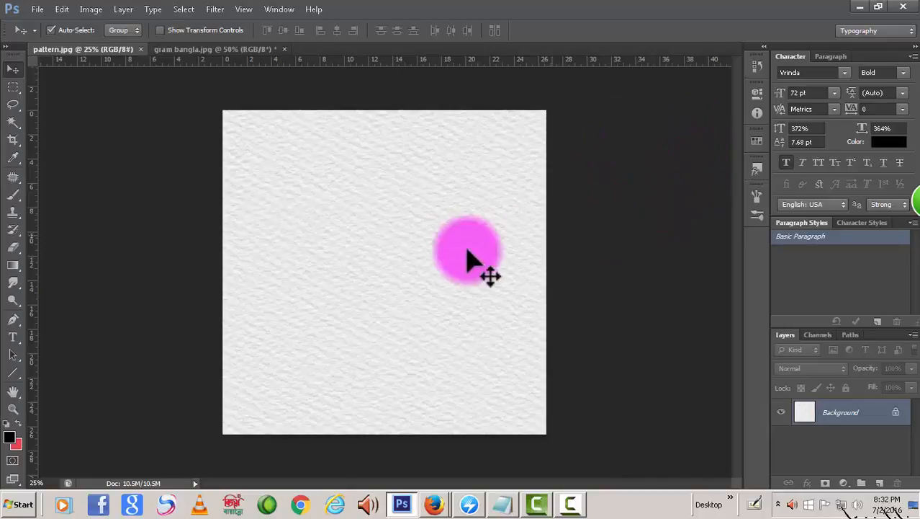
Step: Return to the gram bangla.jpg document and convert its Background layer to a smart object
click(209, 51)
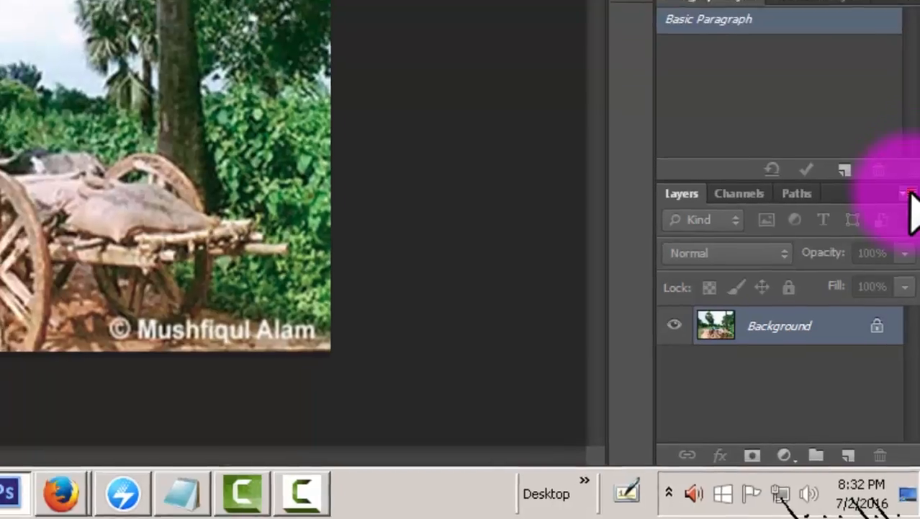
click(905, 178)
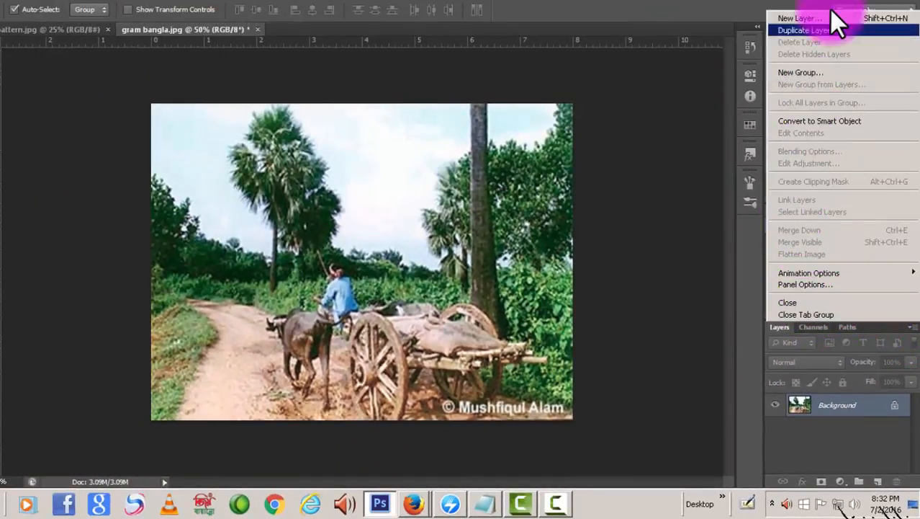
click(839, 121)
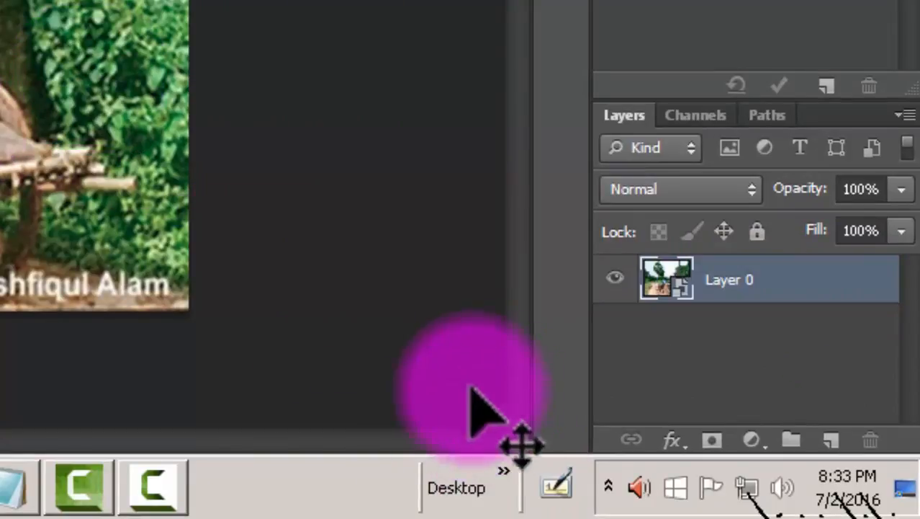
Step: Hide the photo layer and add a new empty layer beneath it
click(613, 279)
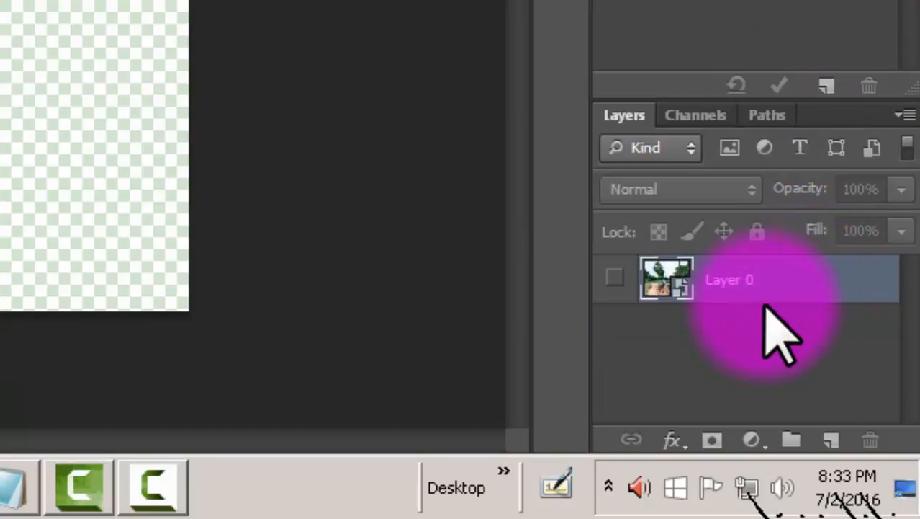
key(ctrl)
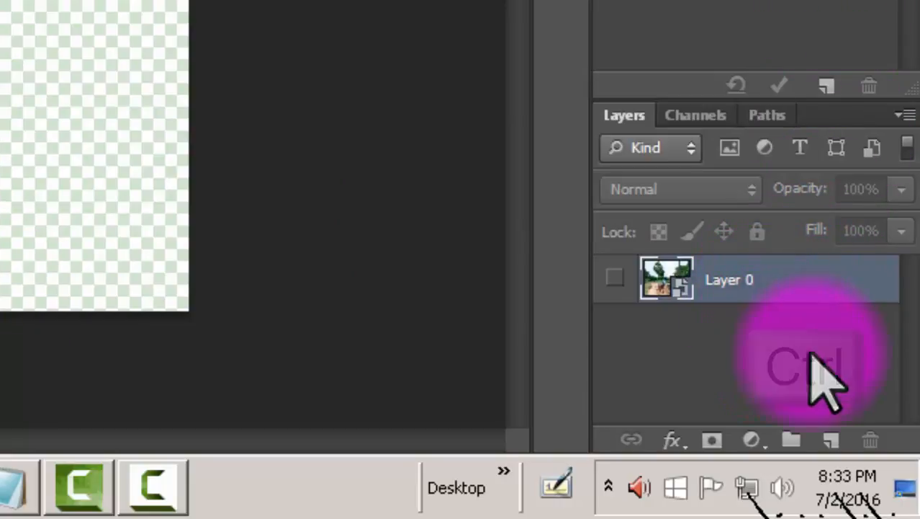
ctrl+click(832, 441)
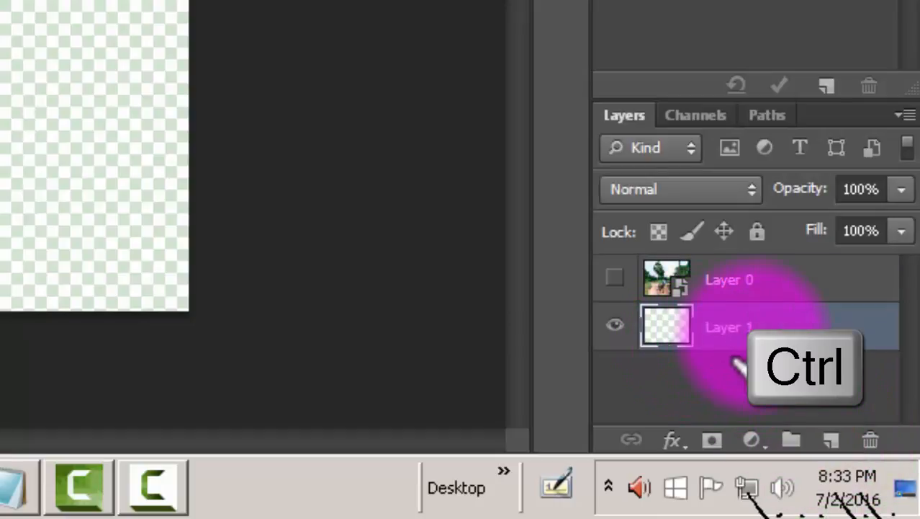
Step: Add a pattern fill layer below the photo using the white paper texture at 21% scale
click(751, 441)
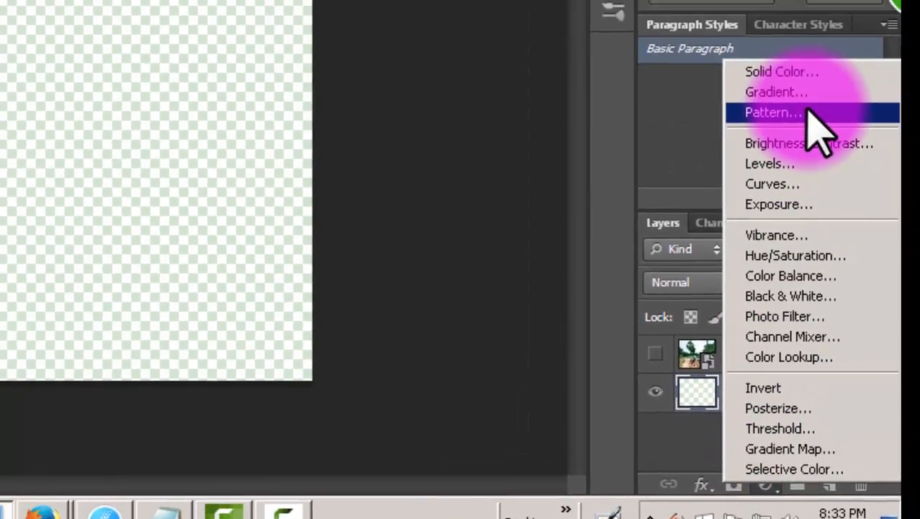
click(764, 45)
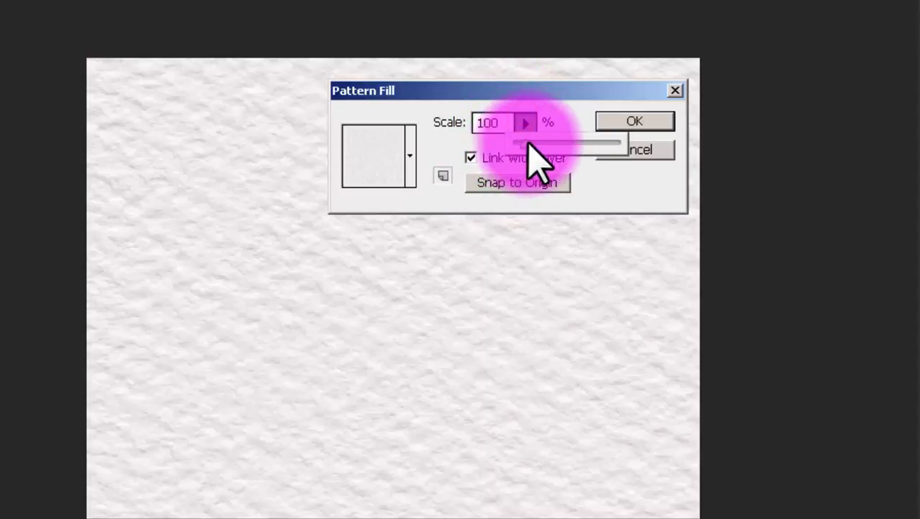
drag(524, 144, 514, 144)
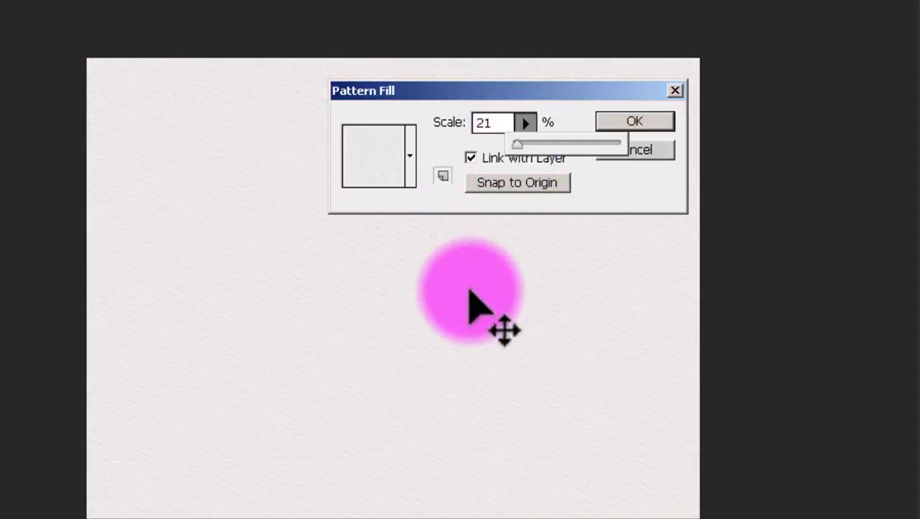
click(644, 122)
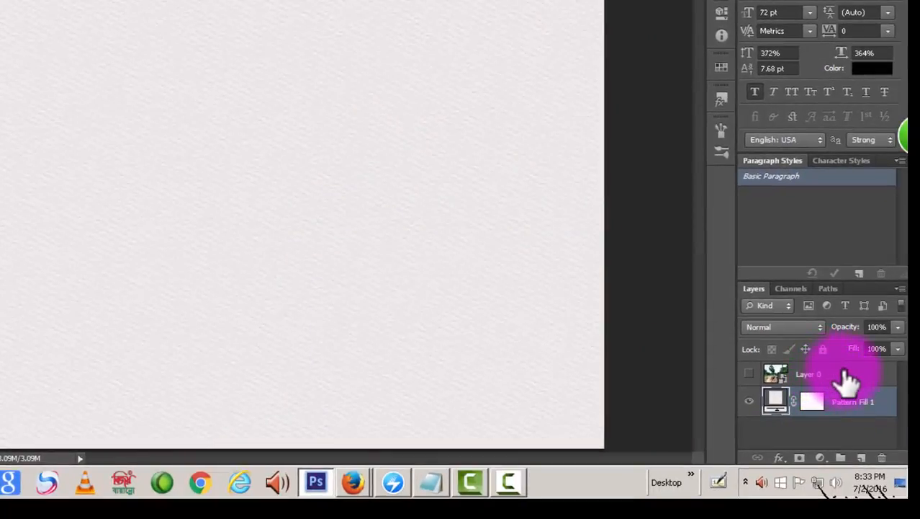
Step: Make the photo layer visible again and set its blend mode to Color Burn
click(847, 378)
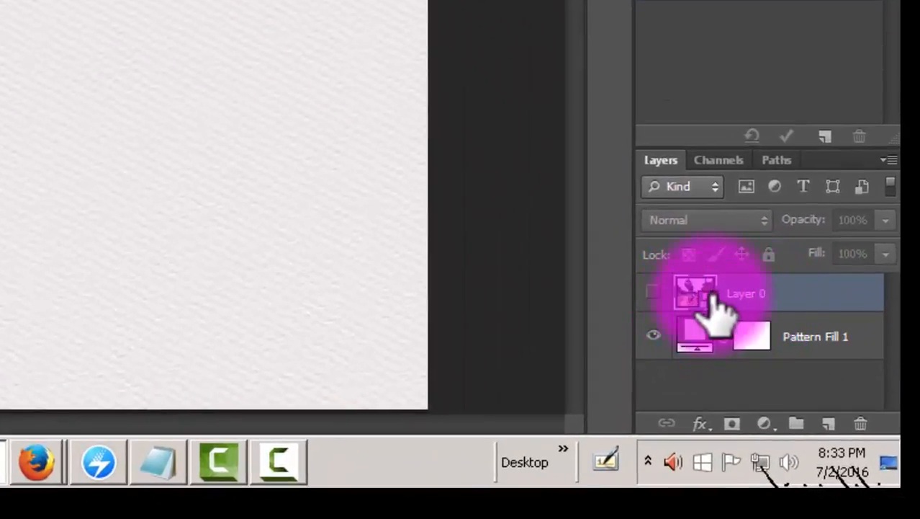
click(651, 294)
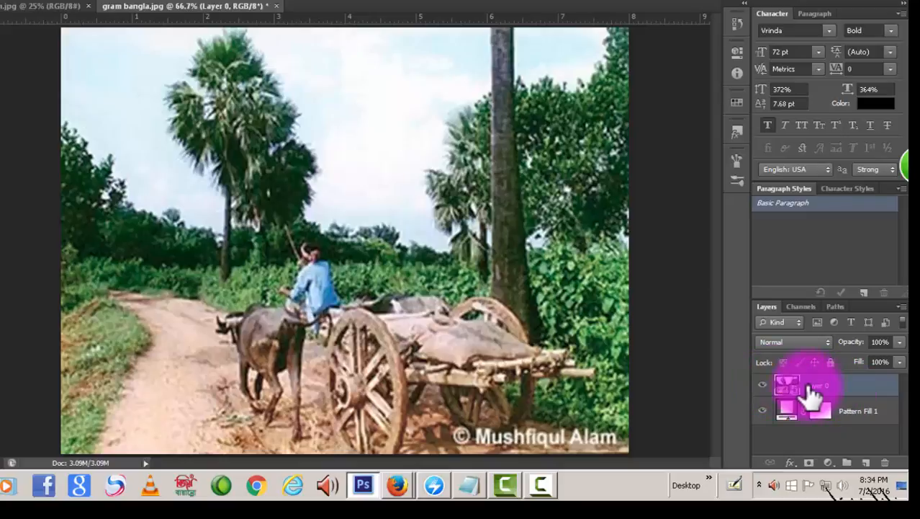
click(825, 343)
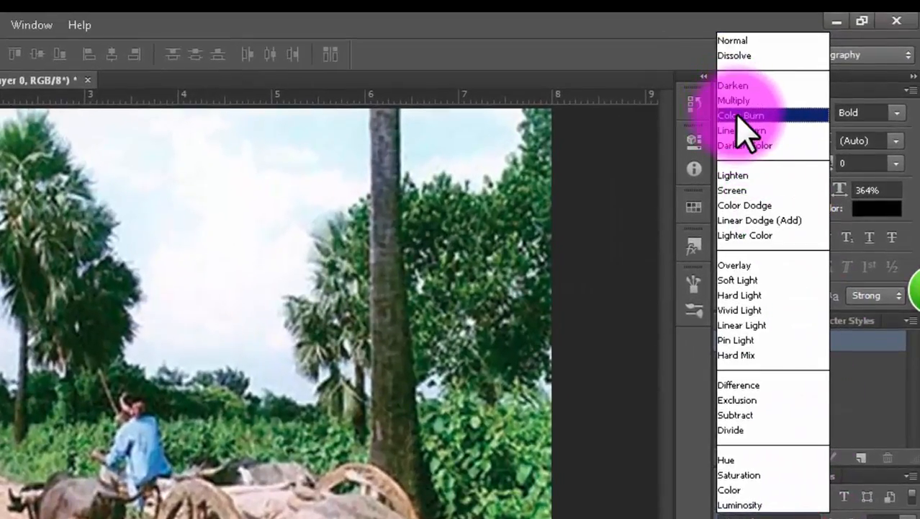
click(741, 115)
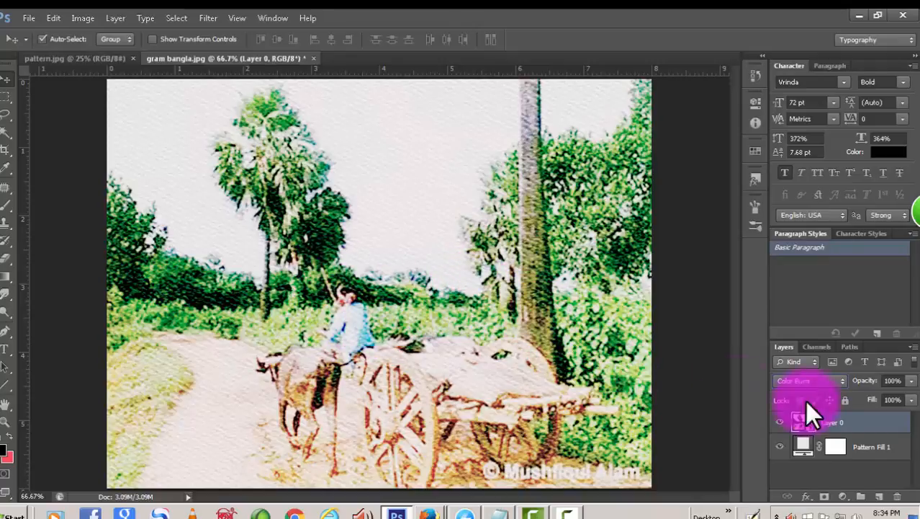
Step: Apply a Smart Blur filter to the photo layer with radius 22.6, threshold 66.7, High quality and Normal mode
click(205, 18)
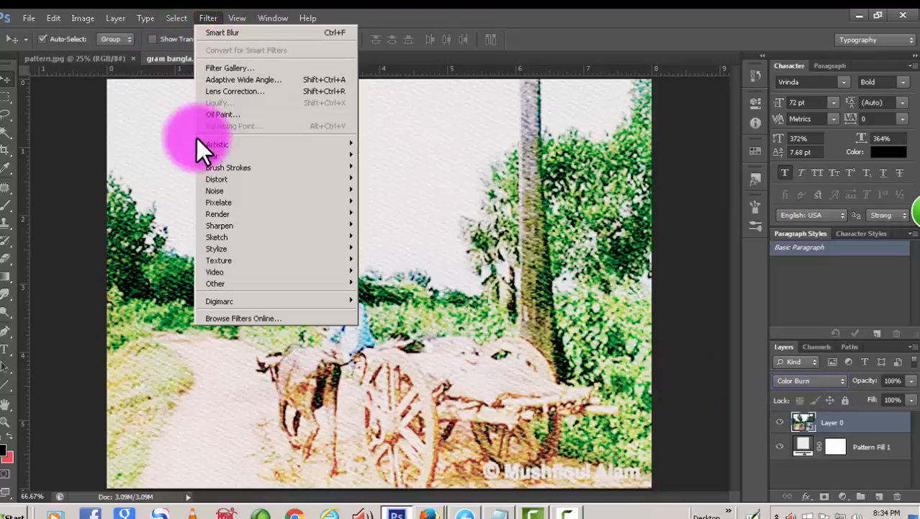
mouse_move(210, 156)
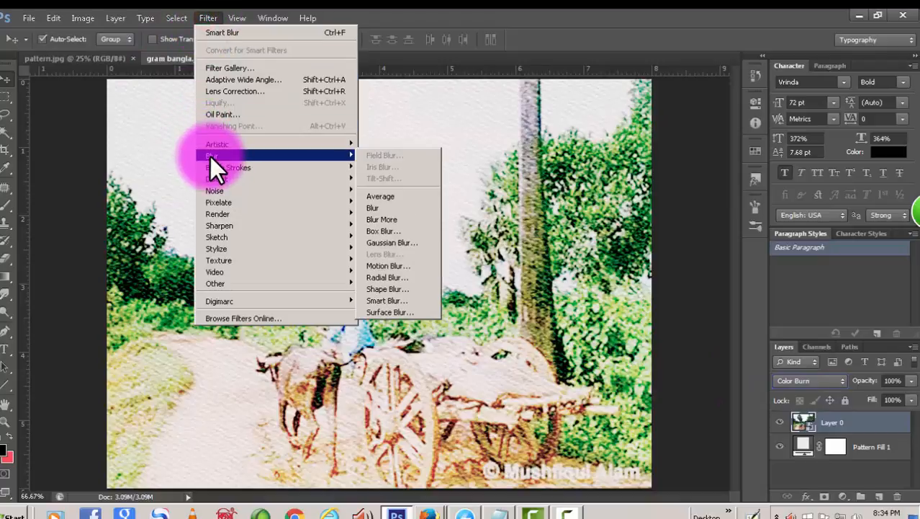
click(398, 300)
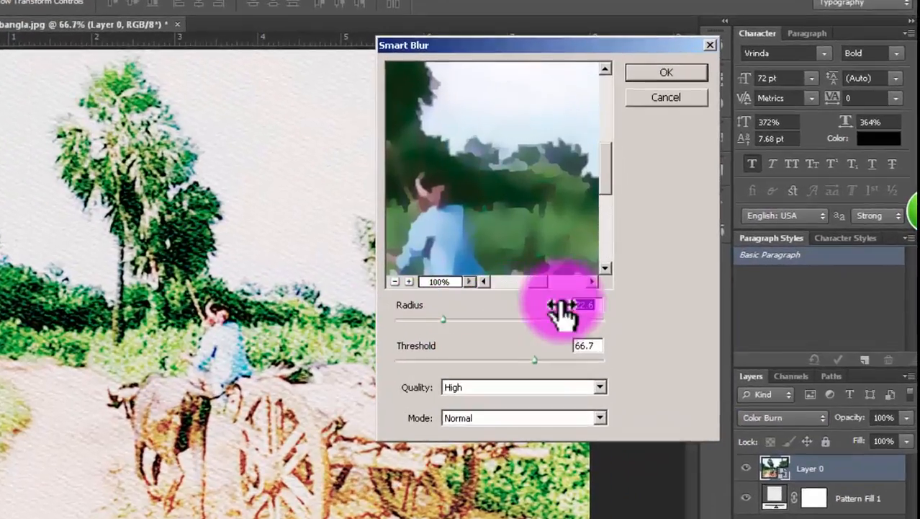
click(395, 281)
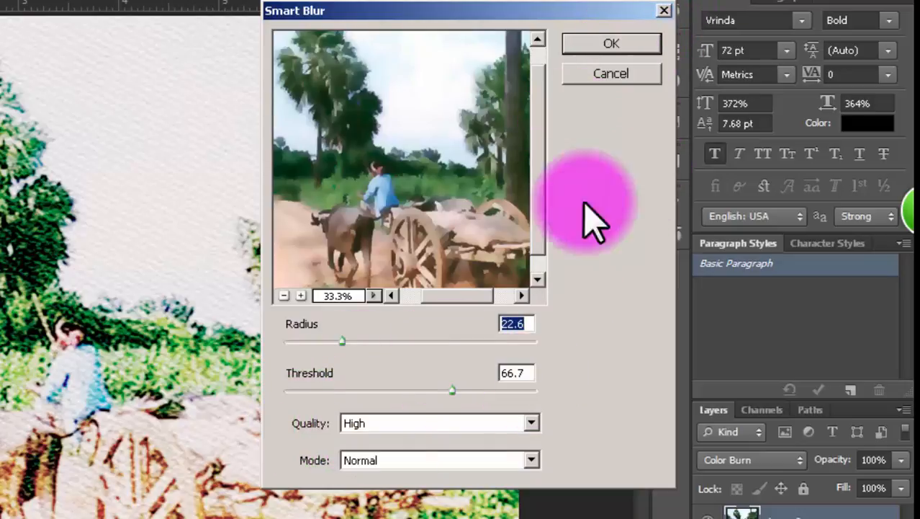
click(625, 45)
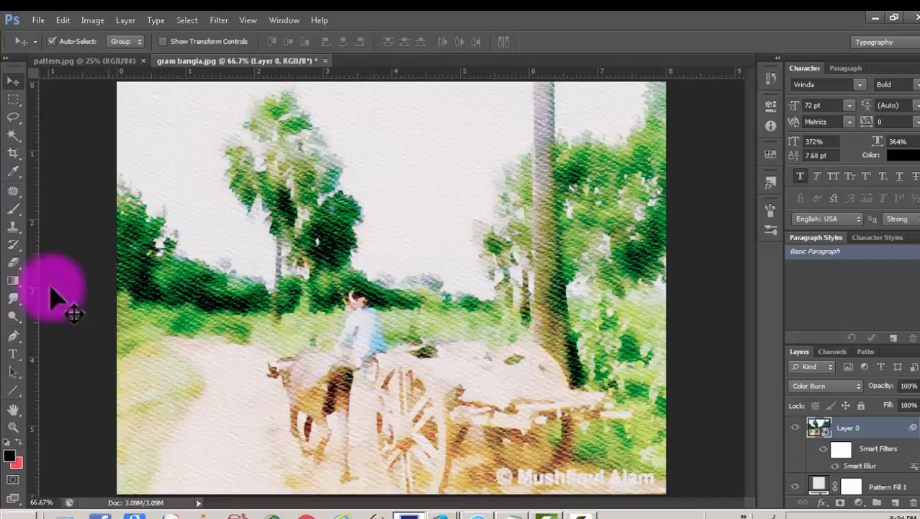
Step: Pick the Eraser tool and rasterize the photo's smart object so it can be erased
click(11, 259)
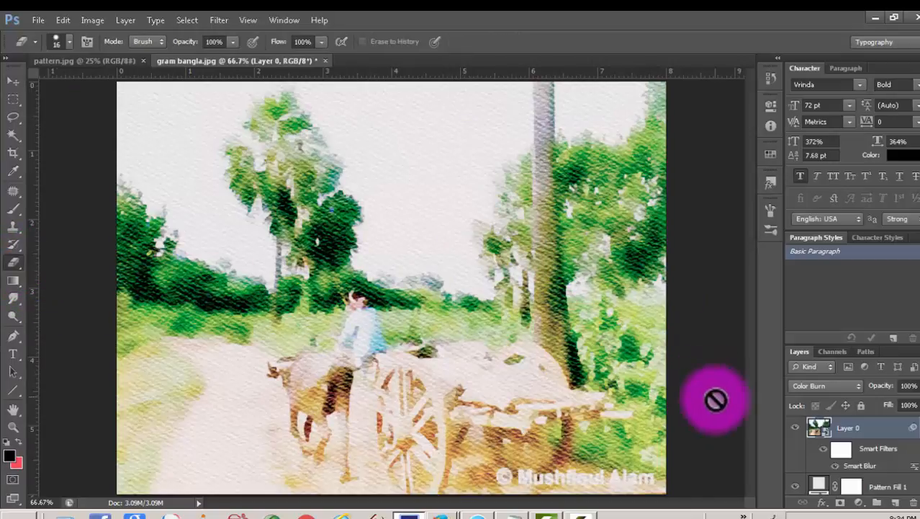
click(664, 279)
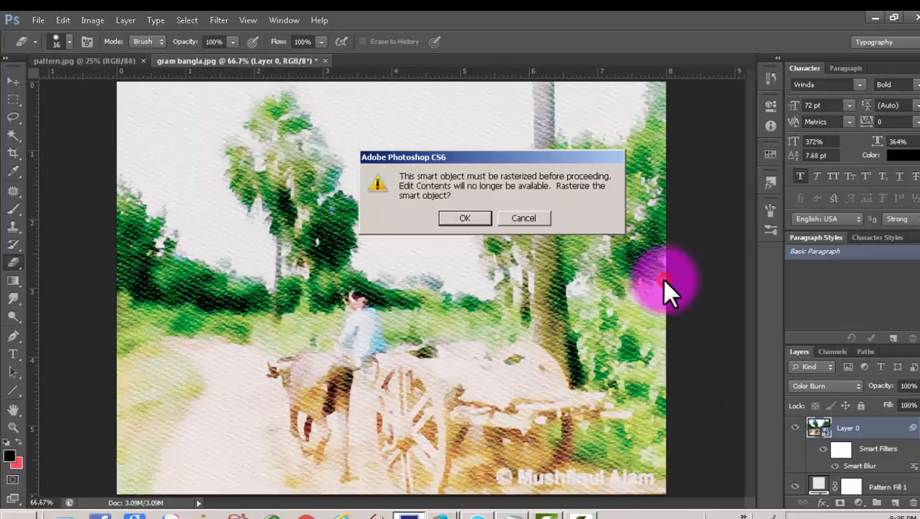
click(471, 217)
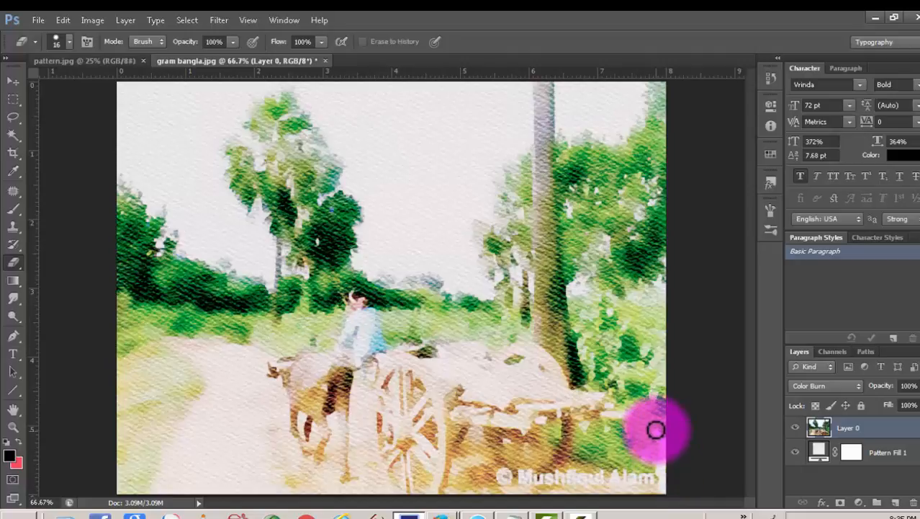
Step: Erase the outer edges of the photo all around with the 16 px Eraser to create a rough, painted border
mouse_move(665, 440)
mouse_down()
mouse_move(658, 427)
mouse_move(672, 391)
mouse_up()
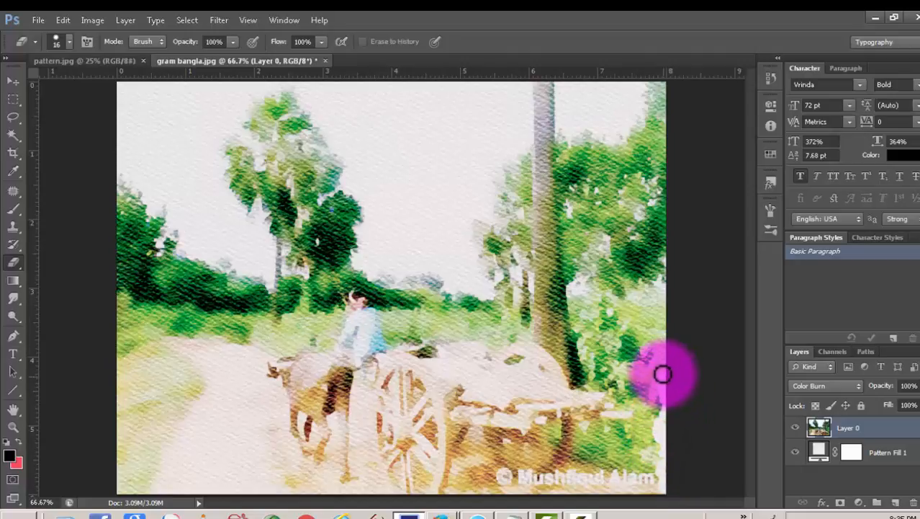
drag(664, 350, 667, 309)
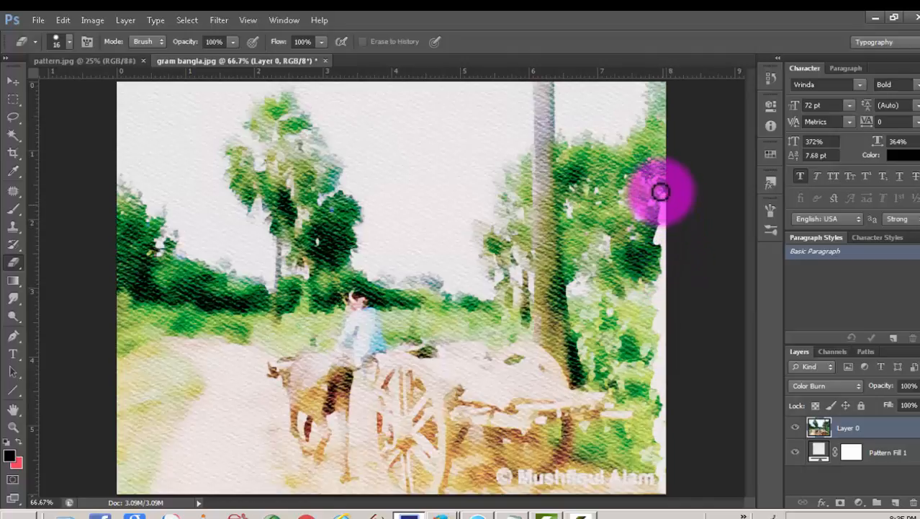
mouse_move(667, 189)
mouse_down()
mouse_move(664, 93)
mouse_move(636, 79)
mouse_move(668, 93)
mouse_up()
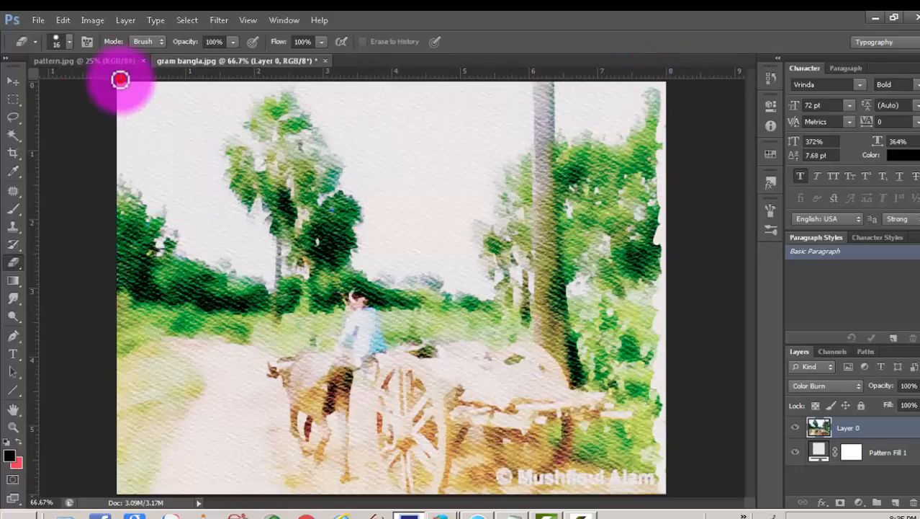
drag(120, 80, 117, 94)
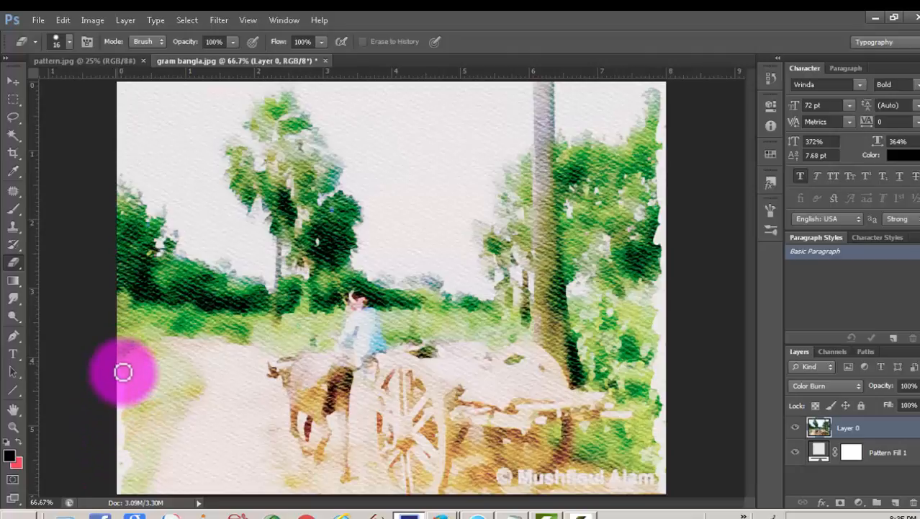
mouse_move(119, 330)
mouse_down()
mouse_move(125, 265)
mouse_move(115, 289)
mouse_move(125, 167)
mouse_move(115, 217)
mouse_move(120, 225)
mouse_move(124, 85)
mouse_move(336, 90)
mouse_move(257, 88)
mouse_up()
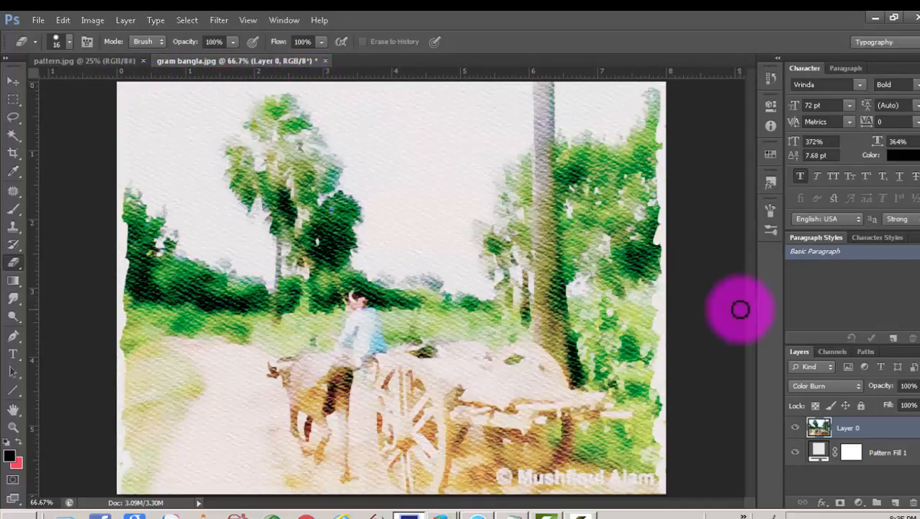
key(ctrl+minus)
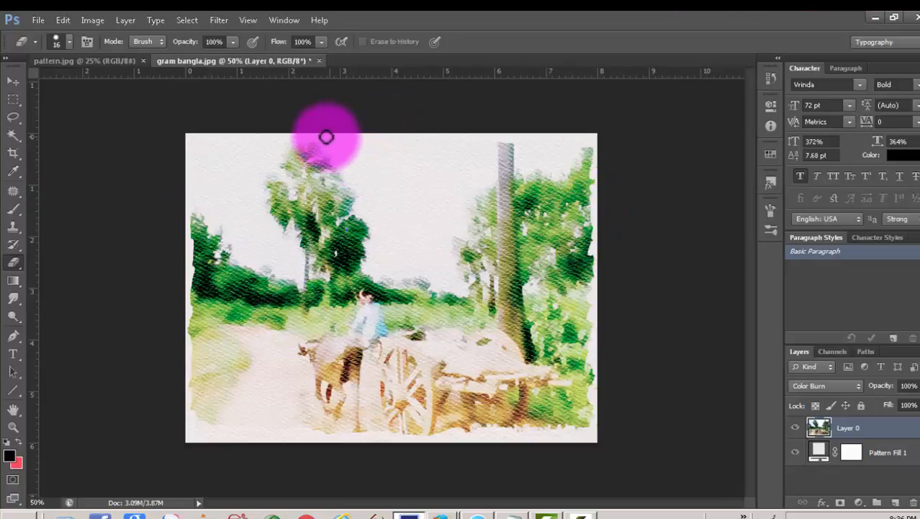
drag(324, 137, 148, 140)
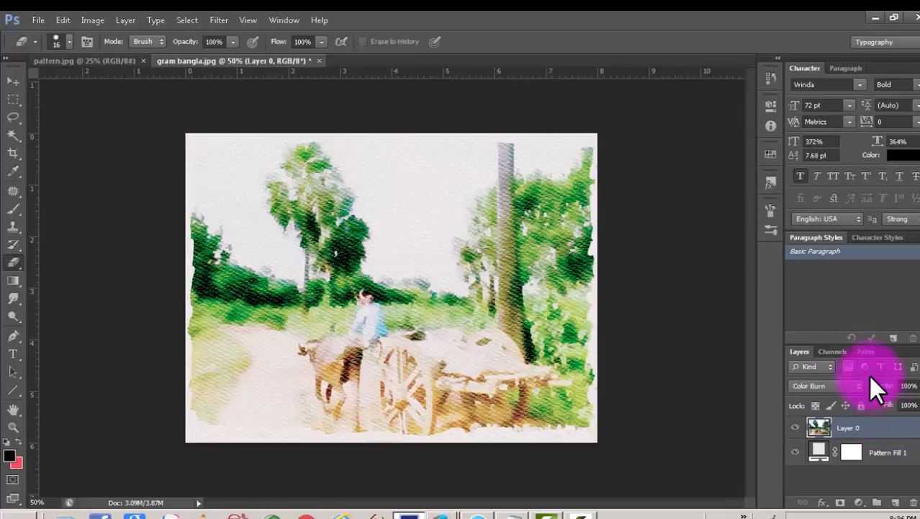
Step: Duplicate the erased photo layer as Layer 0 copy
right_click(884, 430)
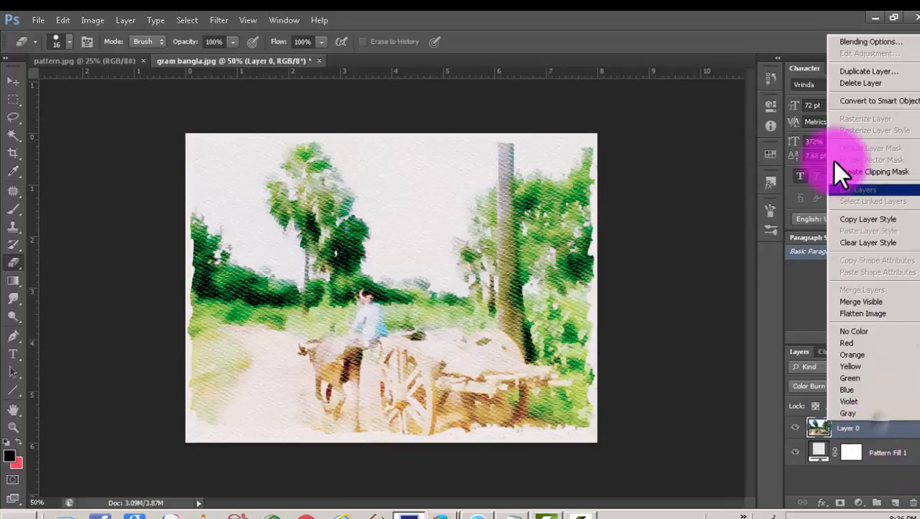
click(835, 70)
click(598, 163)
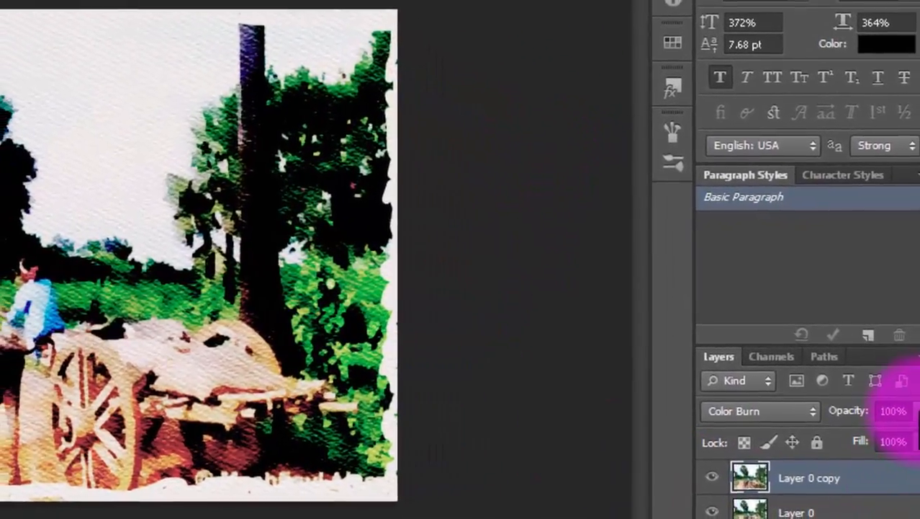
Step: Lower the opacity of the Layer 0 copy layer to 31%
click(913, 408)
mouse_move(904, 422)
mouse_down()
mouse_move(827, 431)
mouse_move(836, 430)
mouse_up()
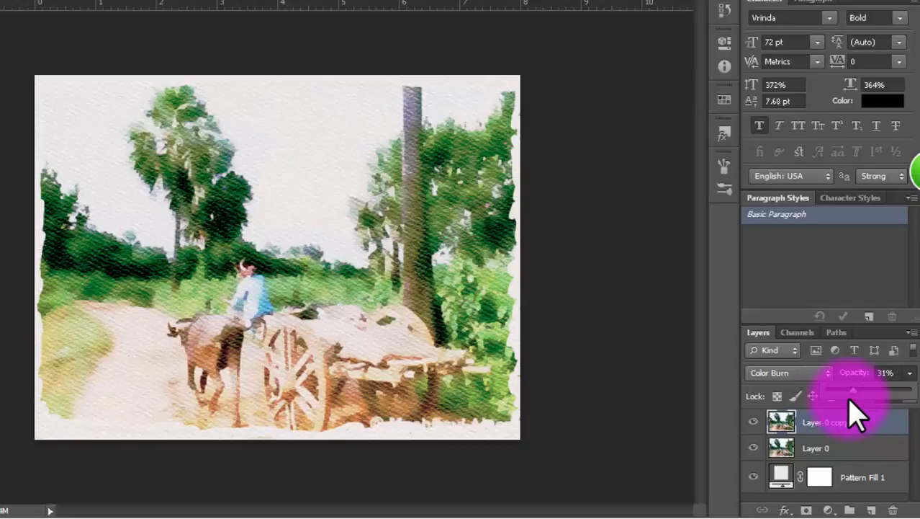
click(616, 358)
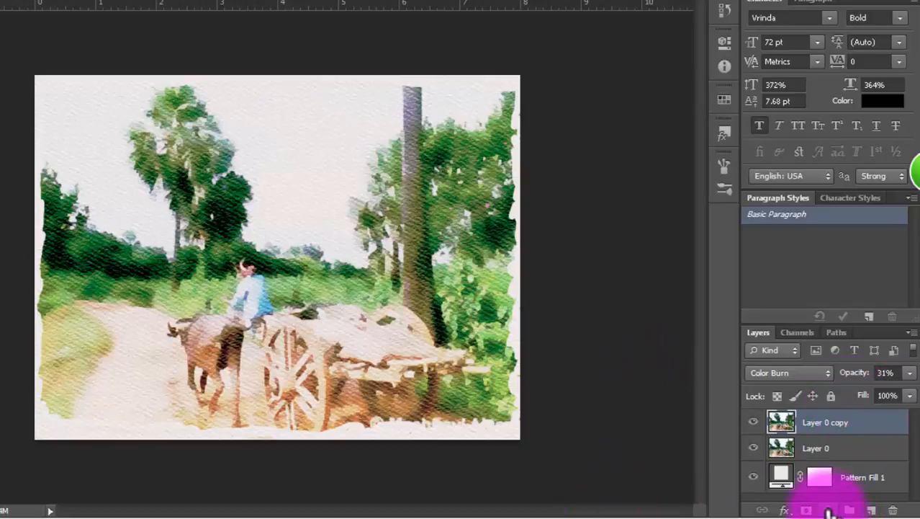
Step: Add a Brightness/Contrast adjustment layer above Layer 0 copy with brightness -16 and contrast 46
click(829, 510)
click(827, 278)
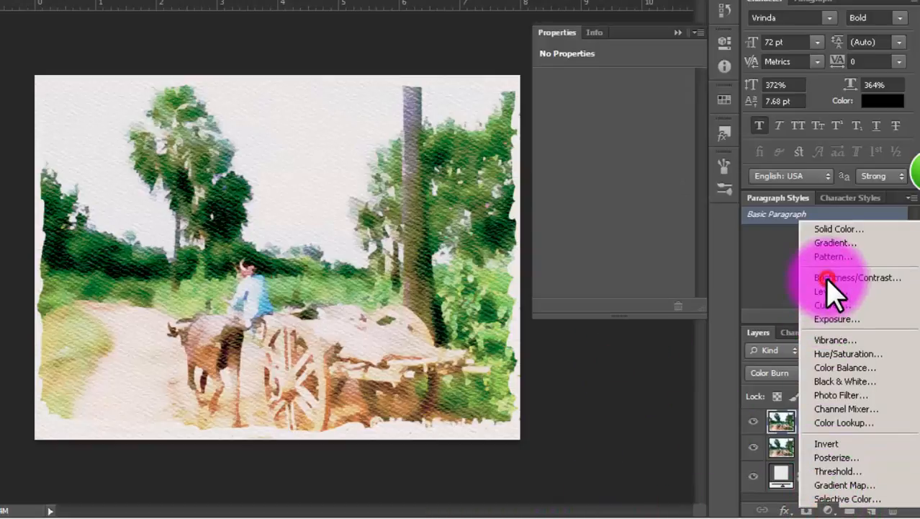
drag(614, 121, 582, 121)
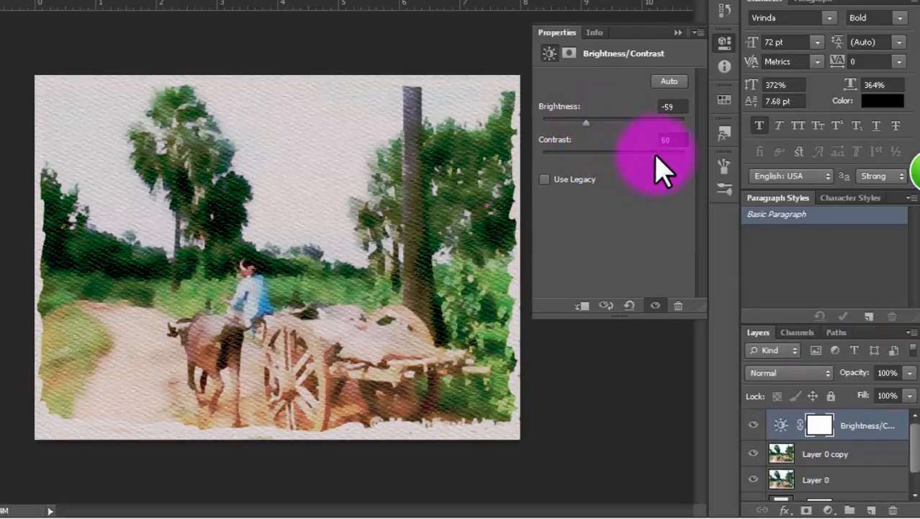
drag(583, 121, 607, 120)
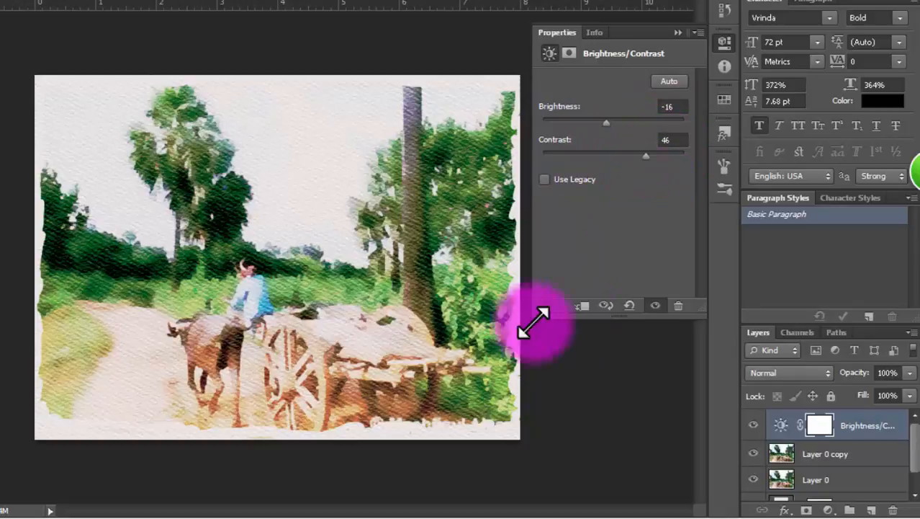
click(676, 31)
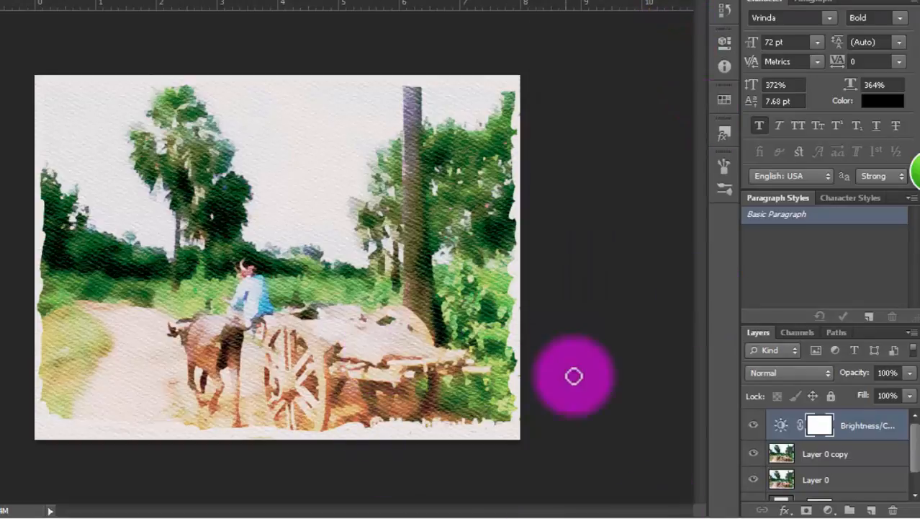
key(ctrl+plus)
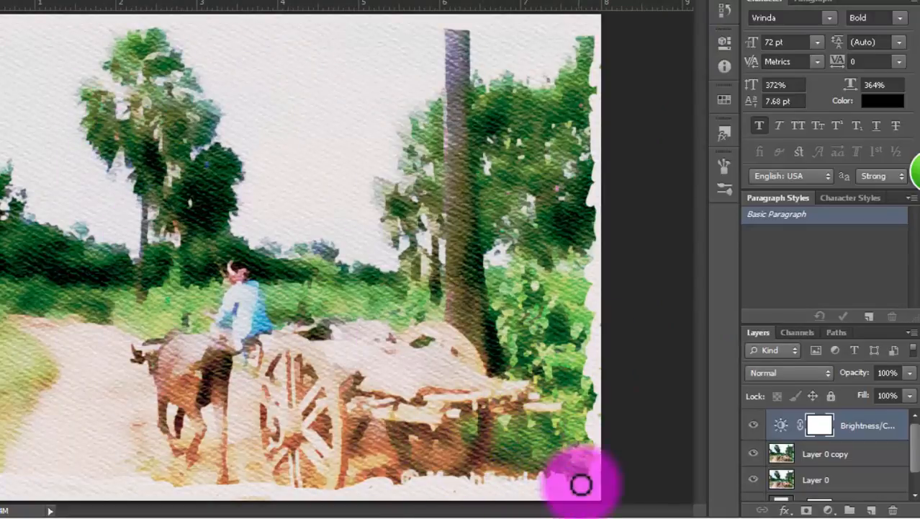
drag(916, 453, 919, 433)
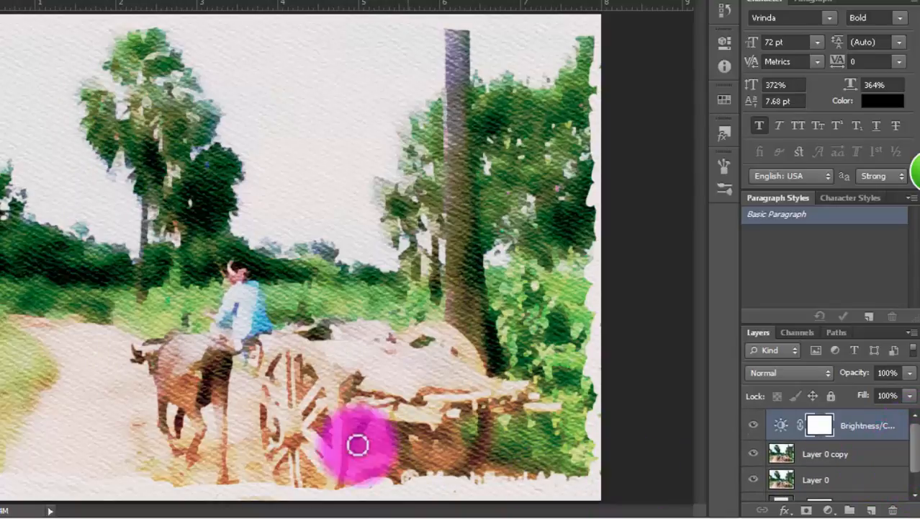